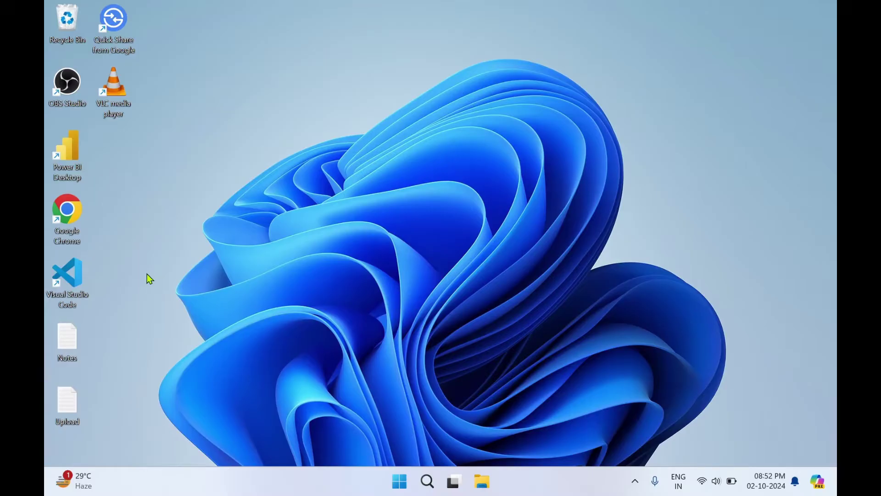
Launch Chrome and run the earlier 'bittorrent download' Google search.
double_click(70, 215)
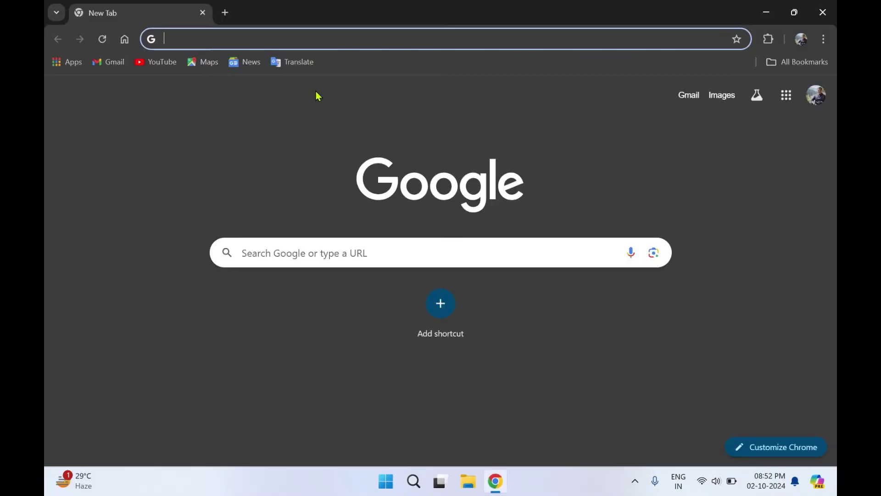
click(342, 39)
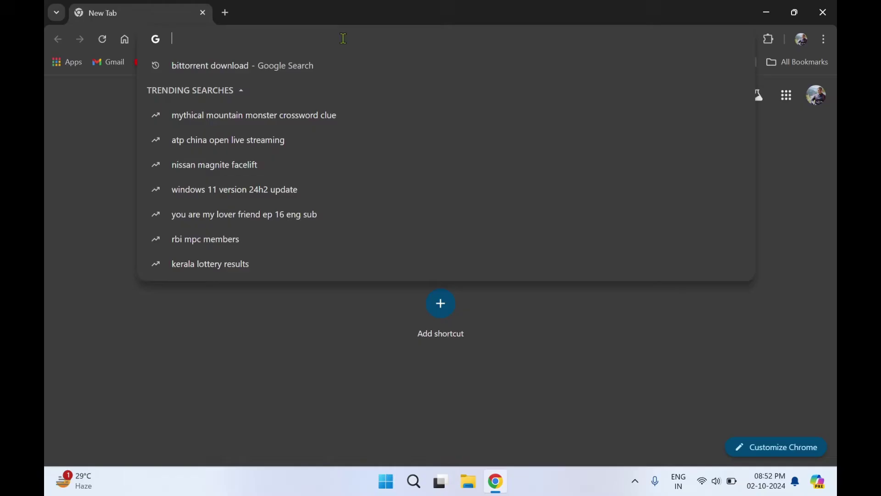
key(Down)
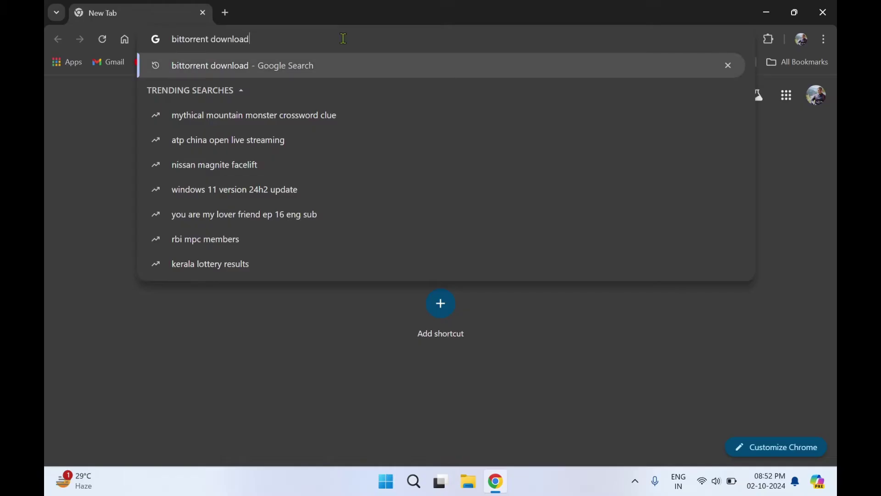
key(Return)
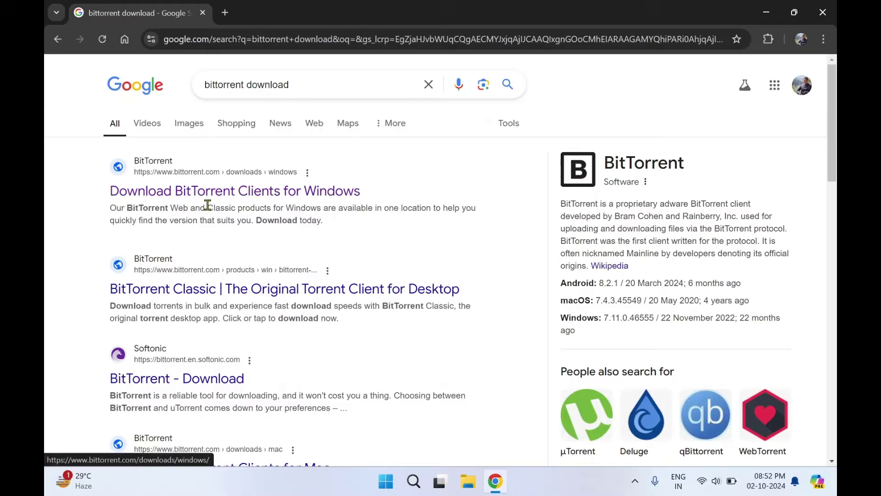
From the bittorrent.com result, download BitTorrent Classic's free Basic installer for Windows.
click(221, 191)
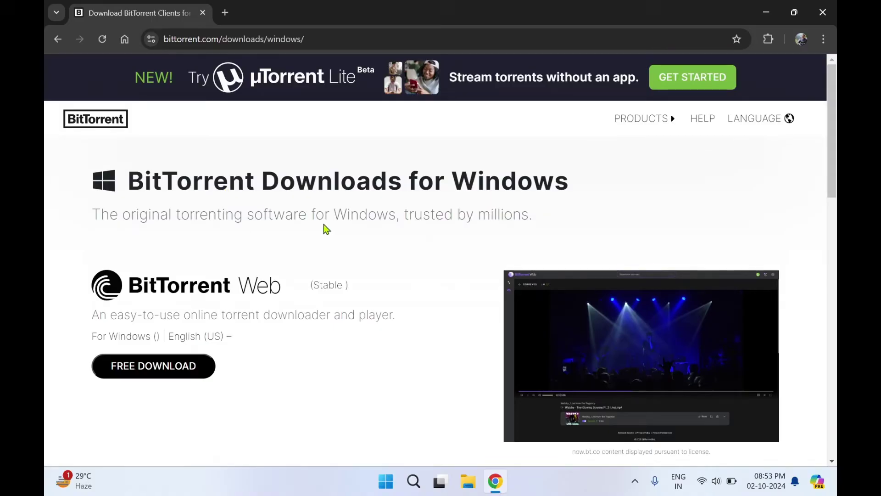
scroll(360, 255, down, 2)
scroll(361, 255, down, 1)
scroll(360, 255, down, 2)
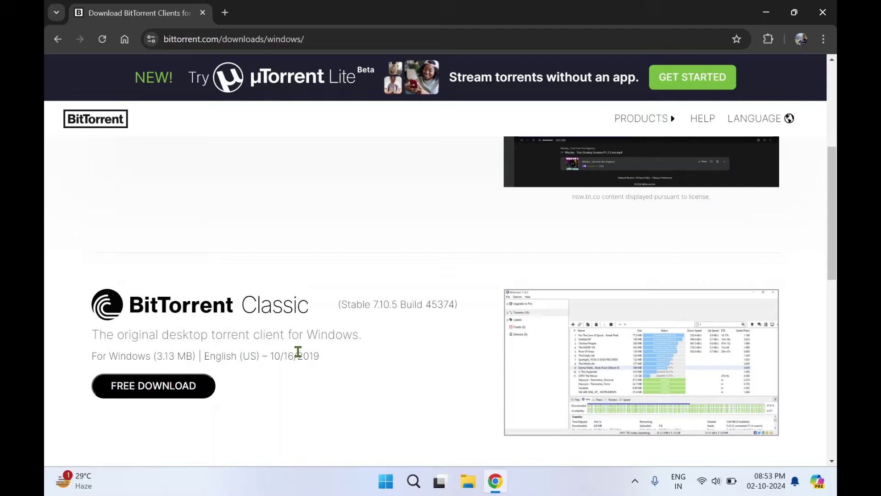
scroll(298, 352, down, 1)
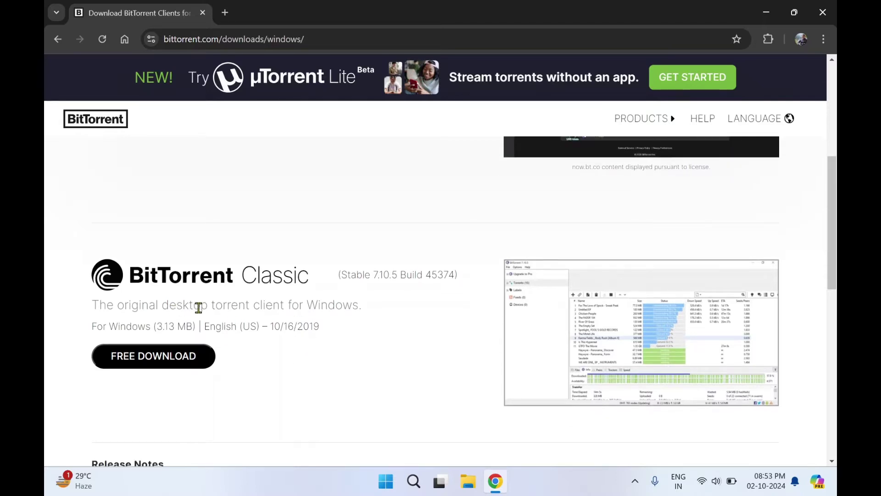
click(174, 365)
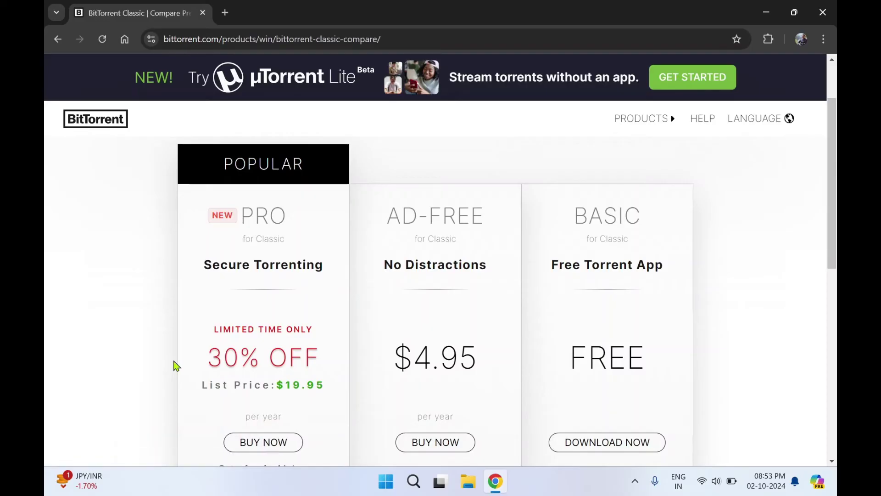
scroll(730, 284, down, 1)
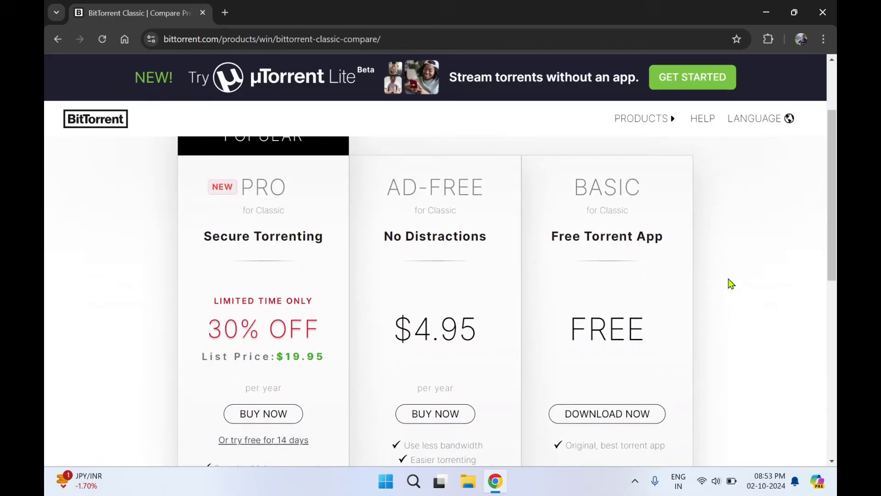
scroll(730, 284, up, 1)
scroll(730, 284, down, 1)
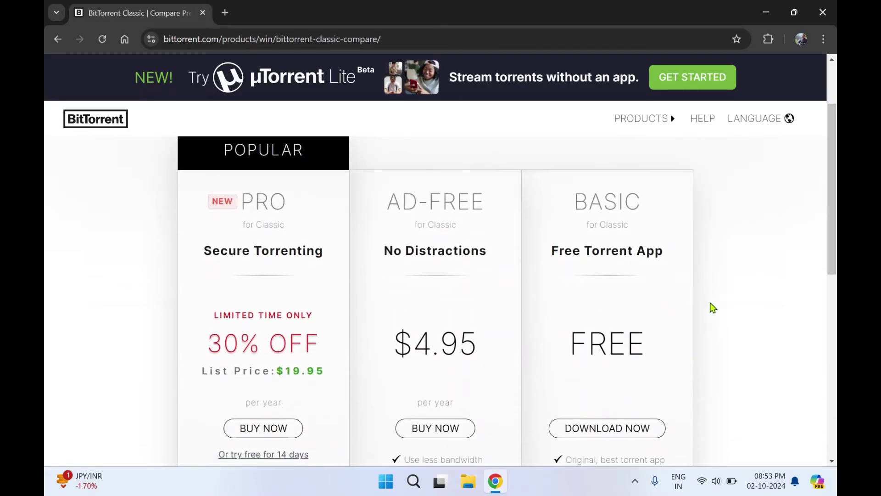
scroll(712, 308, down, 1)
scroll(616, 230, up, 1)
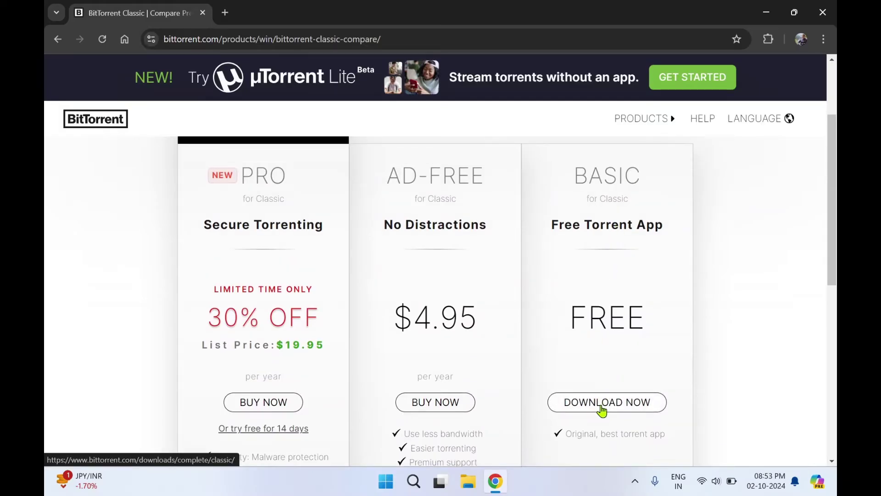
click(602, 407)
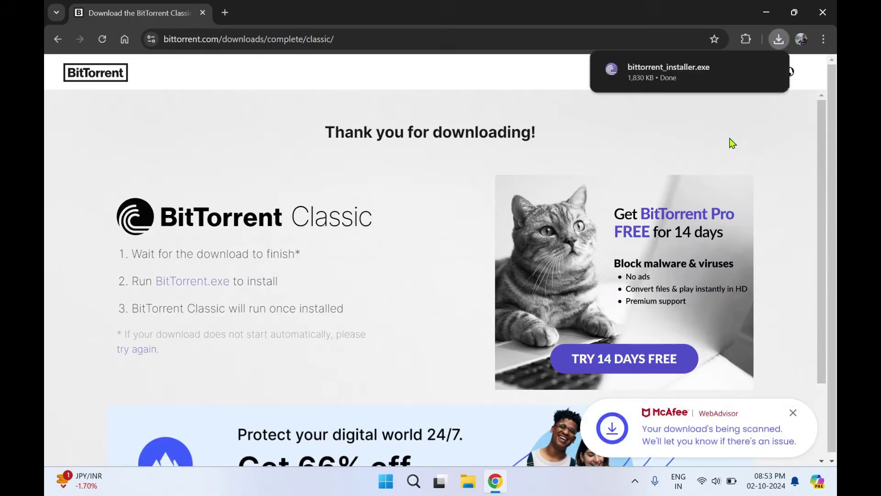
mouse_move(688, 72)
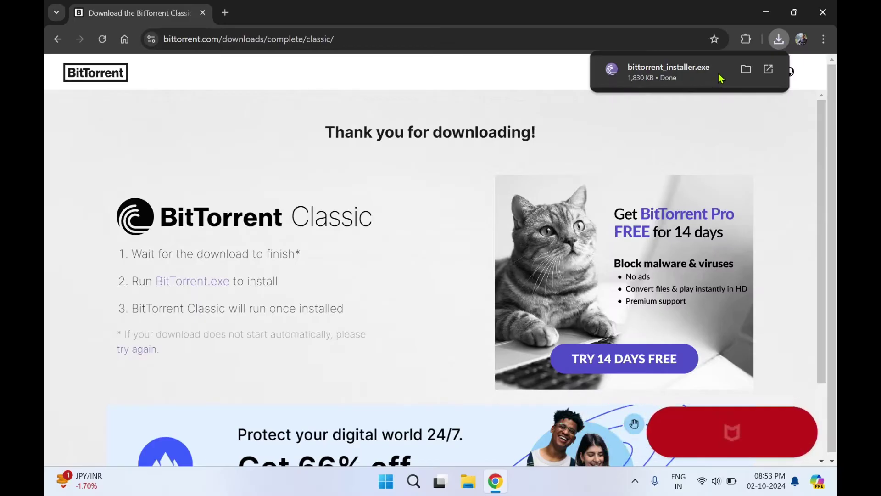
Run the downloaded BitTorrent installer from the download bubble and close Chrome.
click(770, 69)
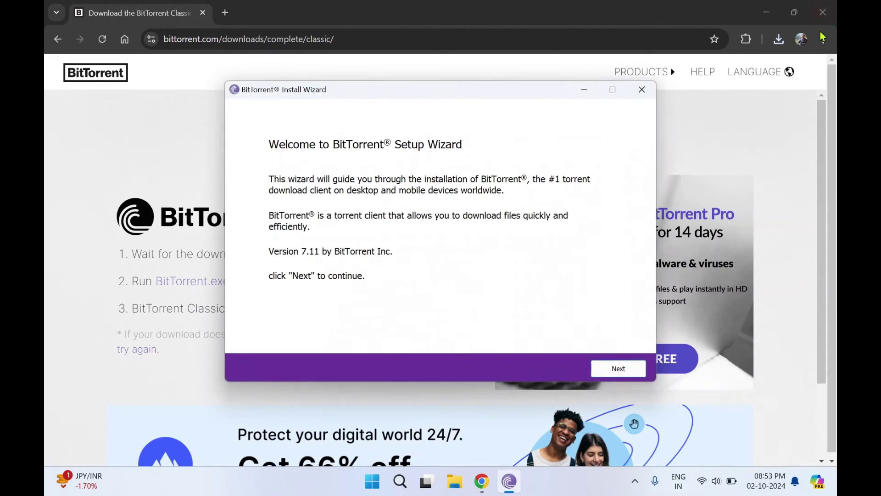
click(823, 12)
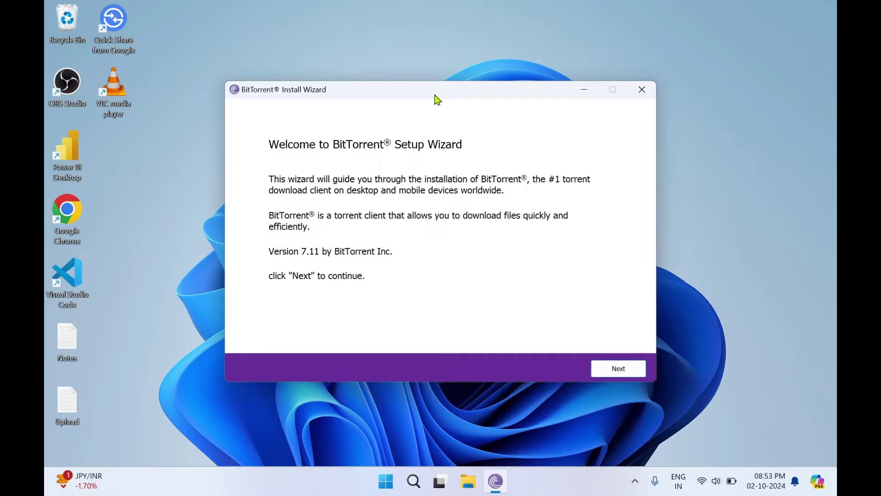
Continue past the welcome and scam warning pages and agree to the license.
click(606, 370)
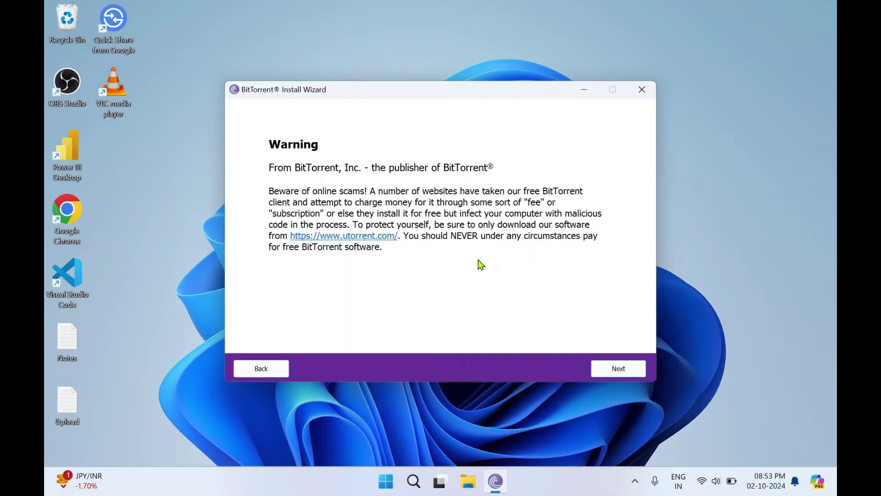
click(615, 372)
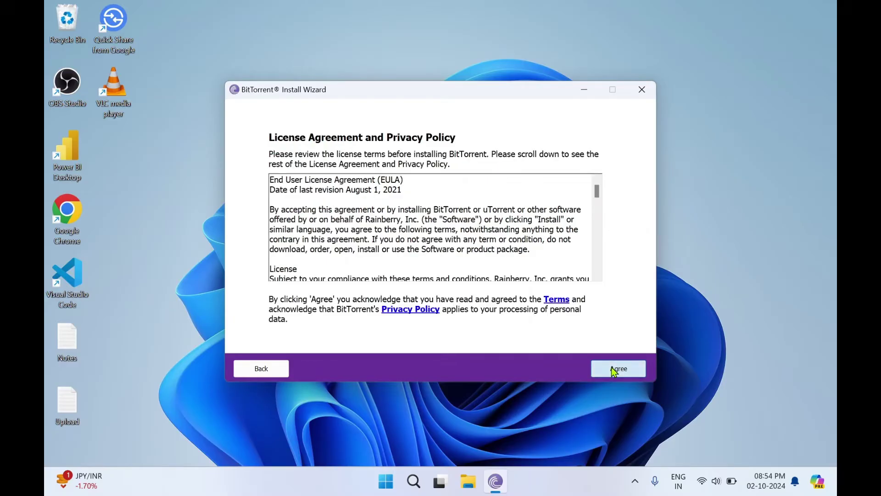
drag(596, 190, 596, 283)
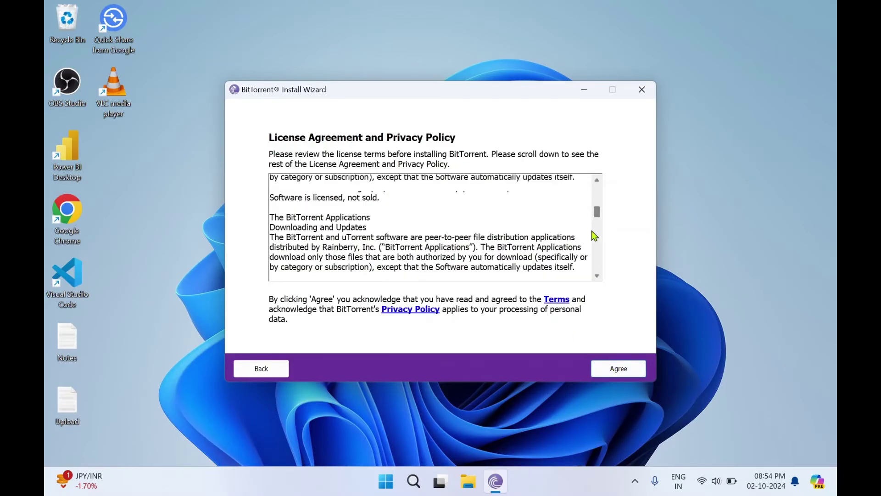
click(616, 369)
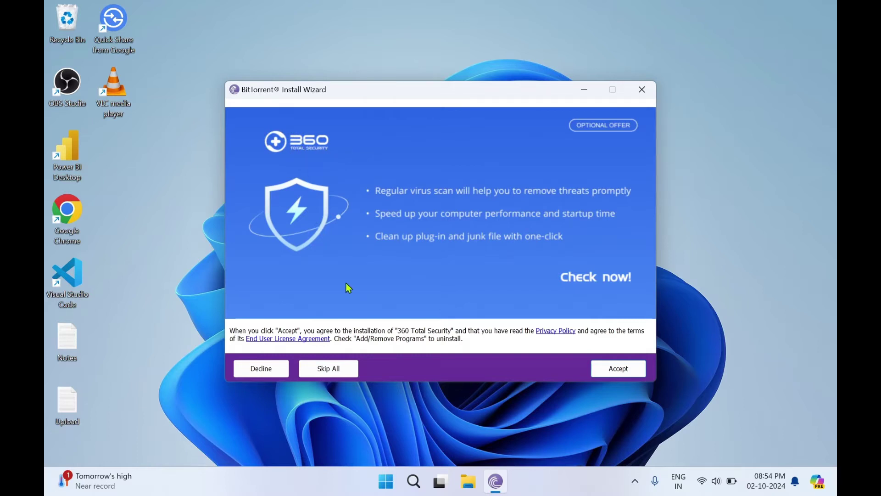
Decline the 360 Total Security and Opera browser offers.
click(264, 373)
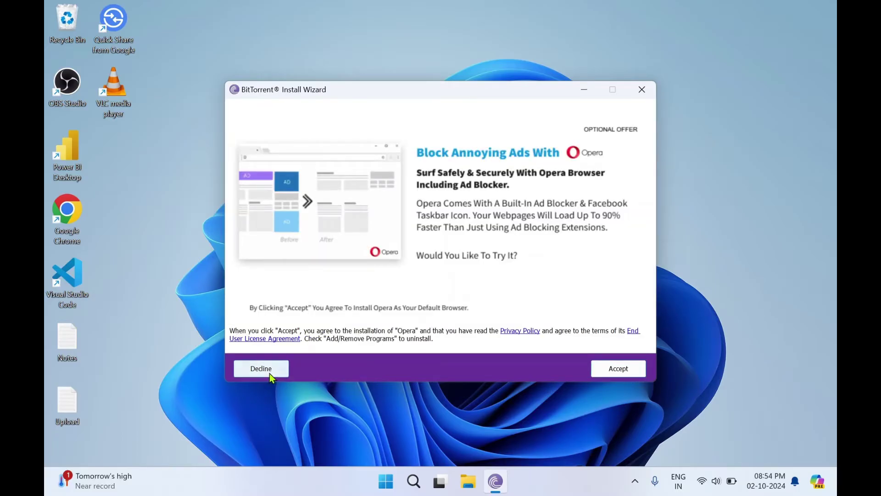
click(270, 373)
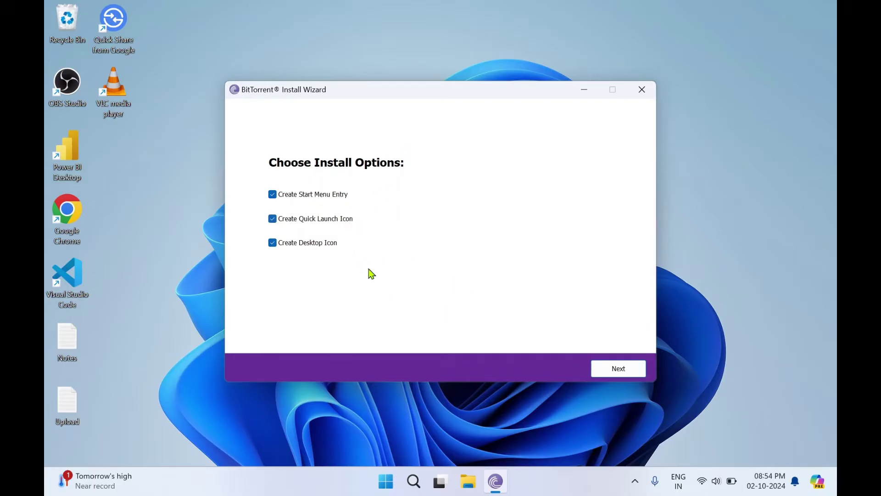
Keep all shortcut options, uncheck starting BitTorrent with Windows, and begin installing.
click(609, 373)
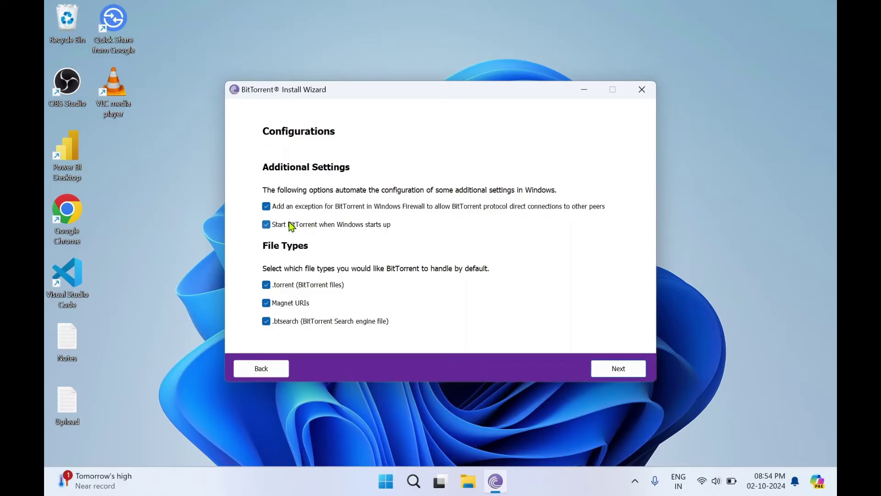
click(266, 225)
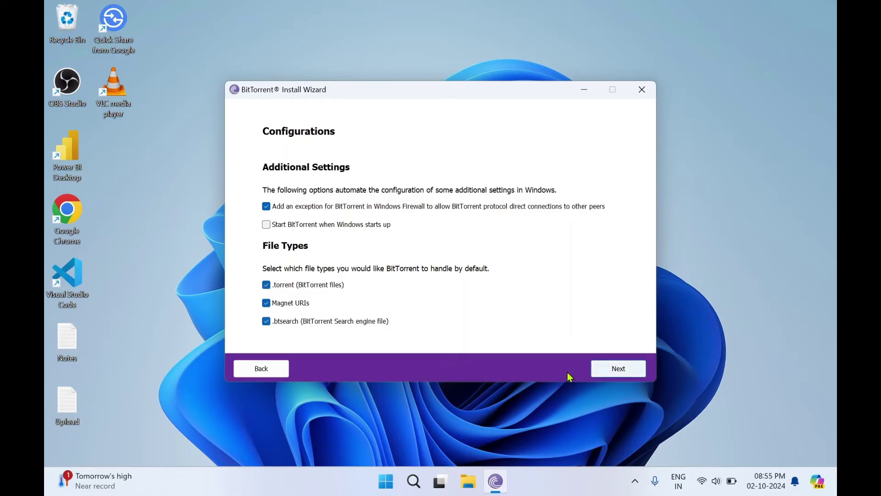
click(614, 371)
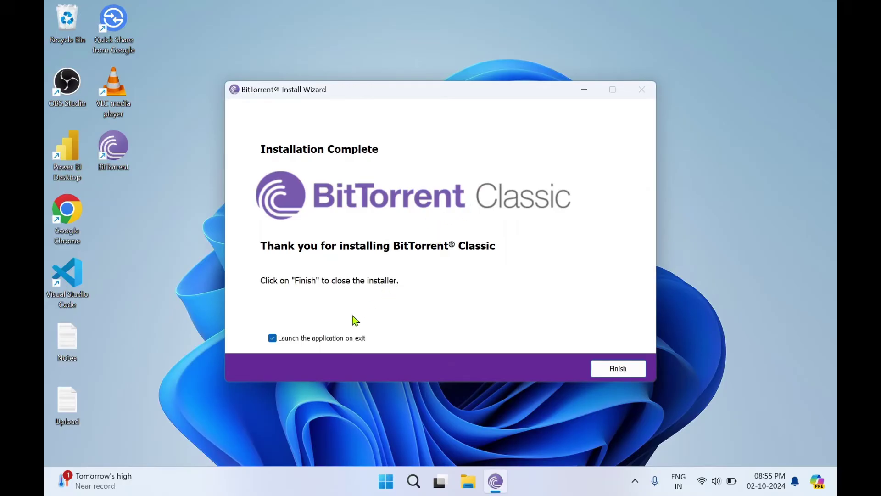
Uncheck 'Launch the application on exit' and finish the installer.
click(272, 339)
click(618, 370)
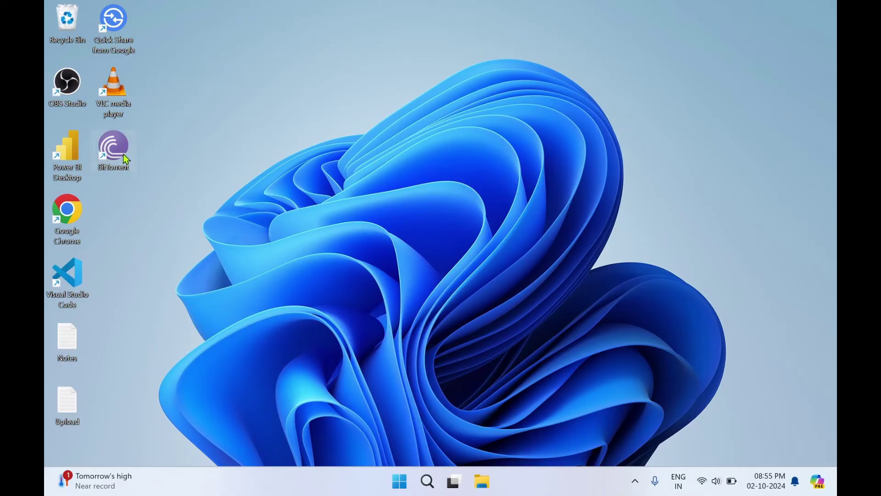
click(400, 485)
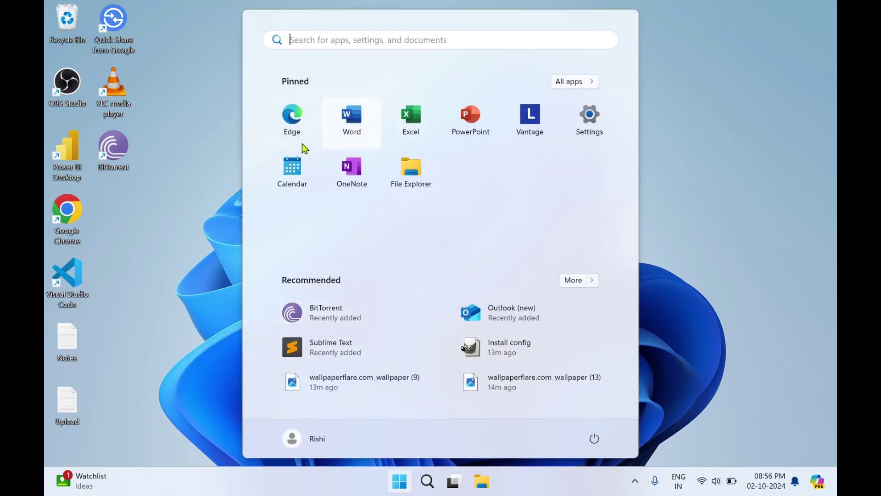
click(333, 41)
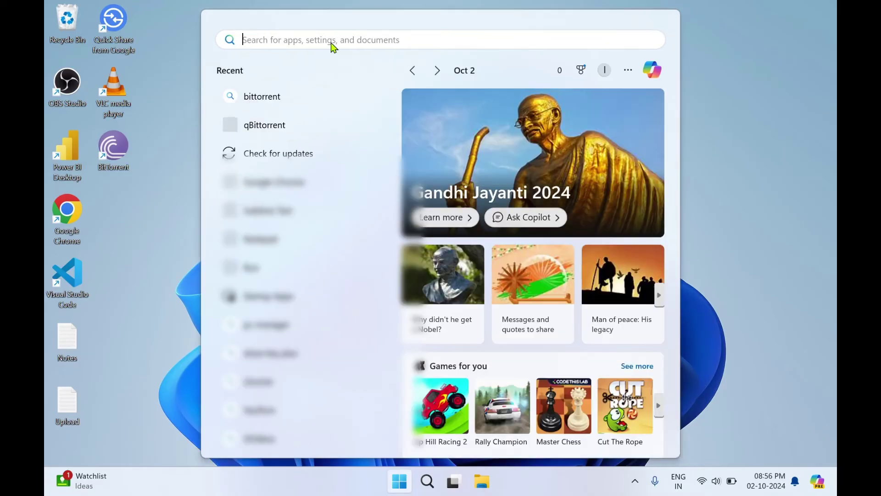
text(bit)
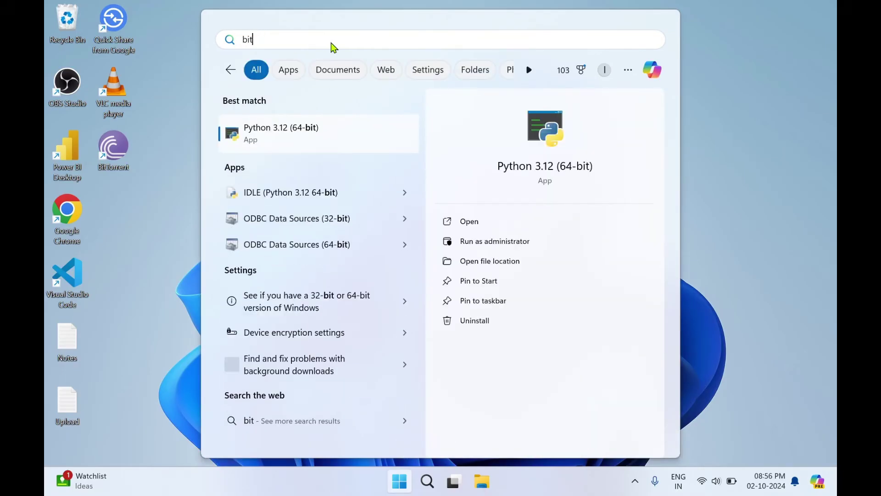
text(orr)
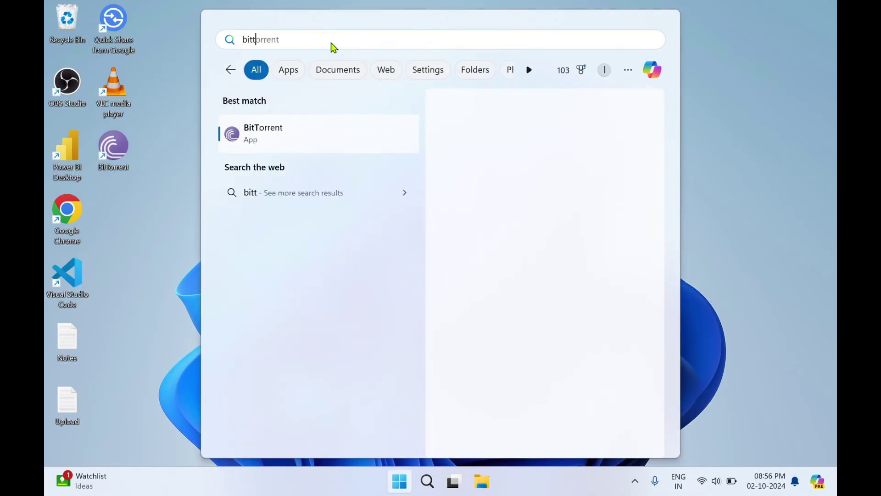
text(ent)
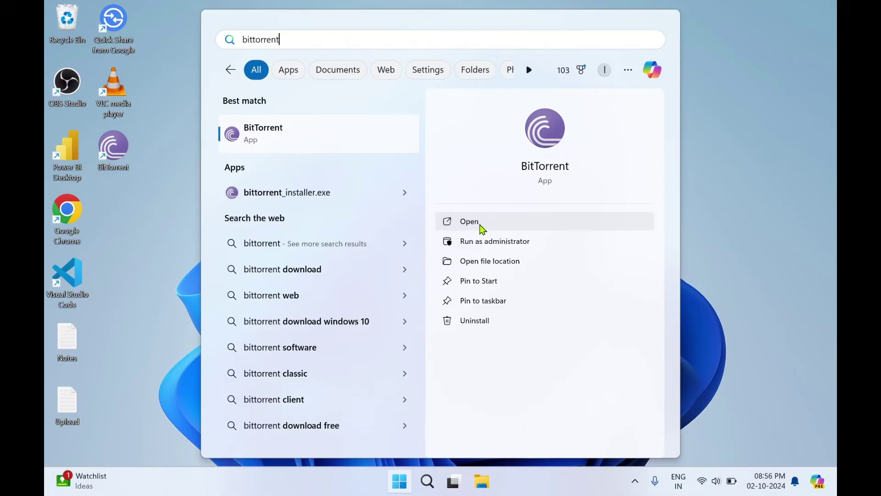
click(135, 180)
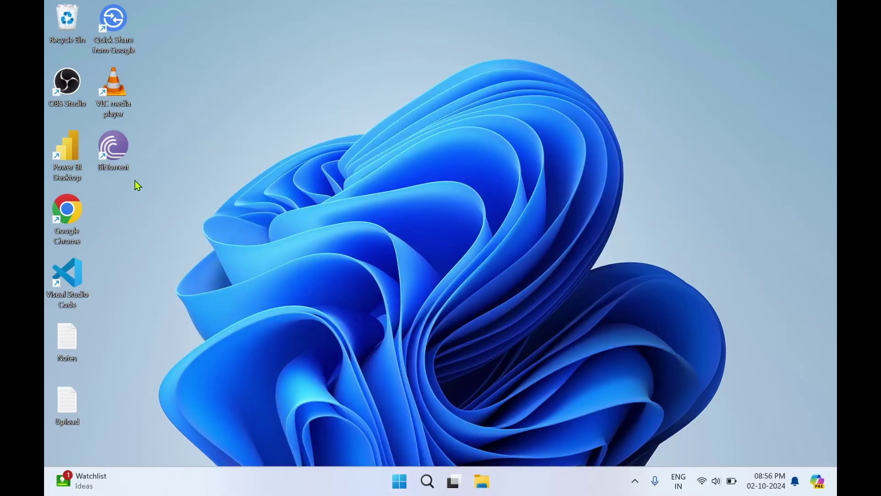
Start BitTorrent from its desktop shortcut and close the Chrome upgrade page it opened.
double_click(115, 155)
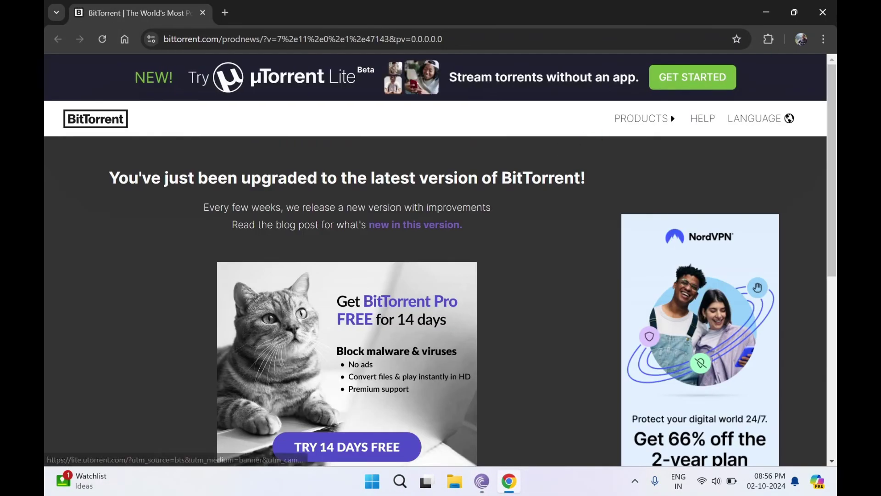
click(826, 13)
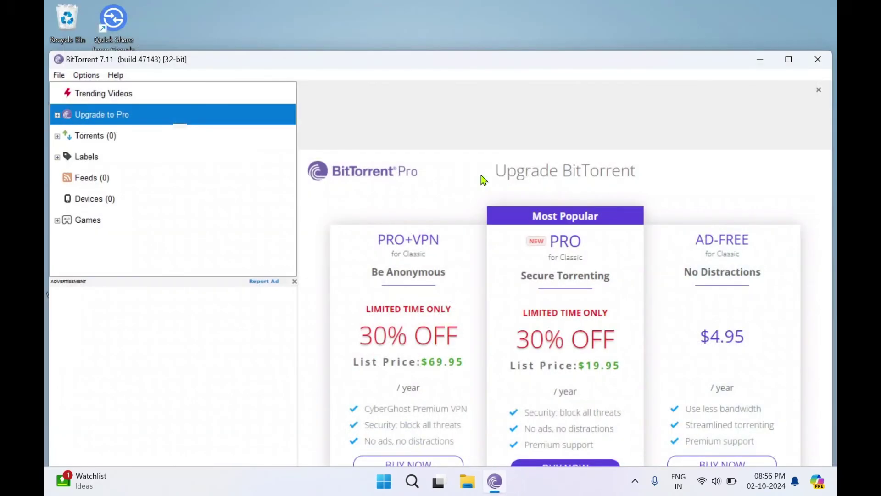
Maximize the BitTorrent window and select Torrents (0) in the sidebar.
click(790, 59)
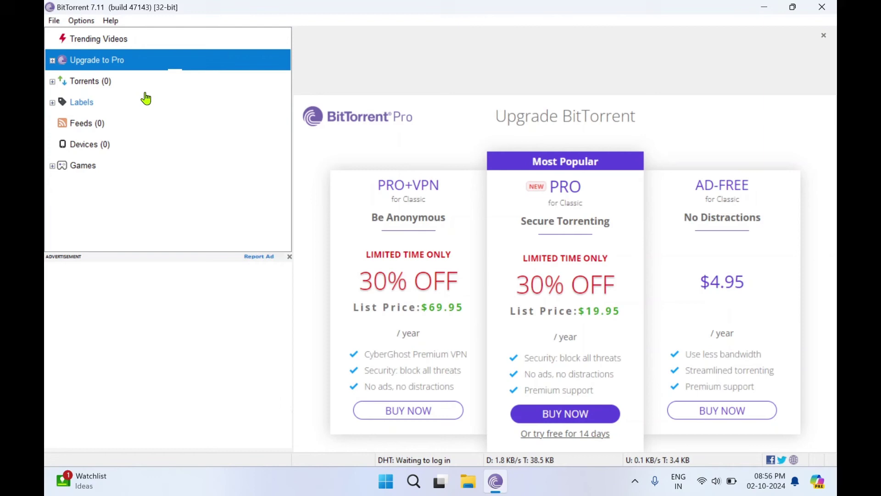
click(90, 81)
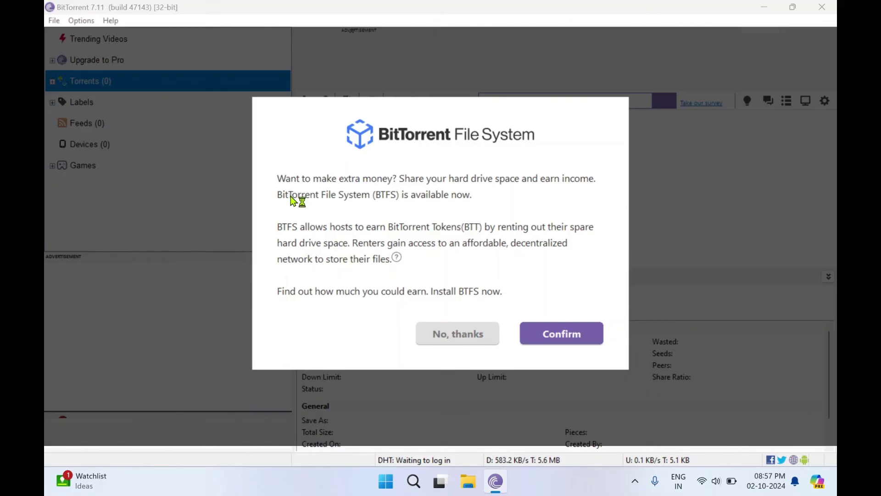
Answer 'No, thanks' to the BitTorrent File System offer and close BitTorrent.
click(458, 337)
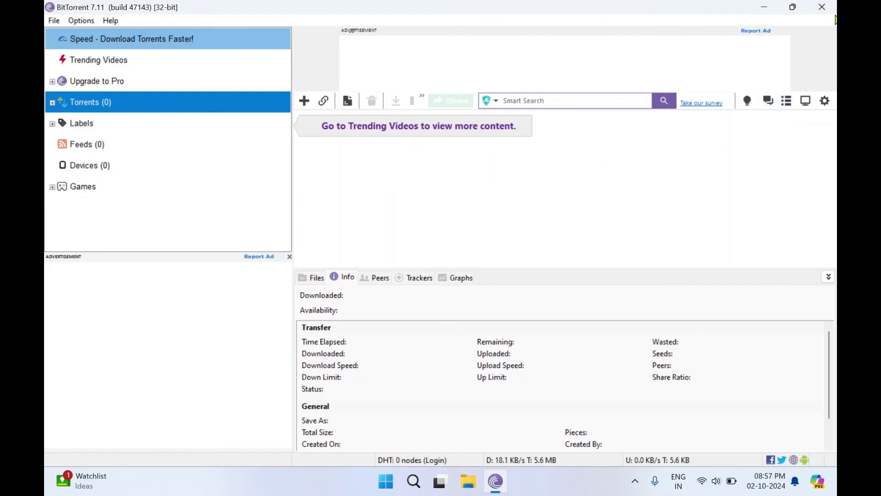
click(823, 7)
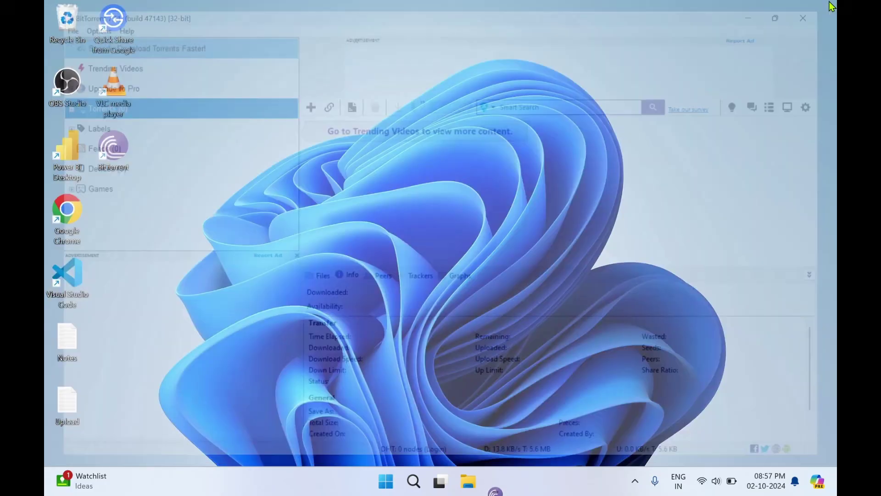